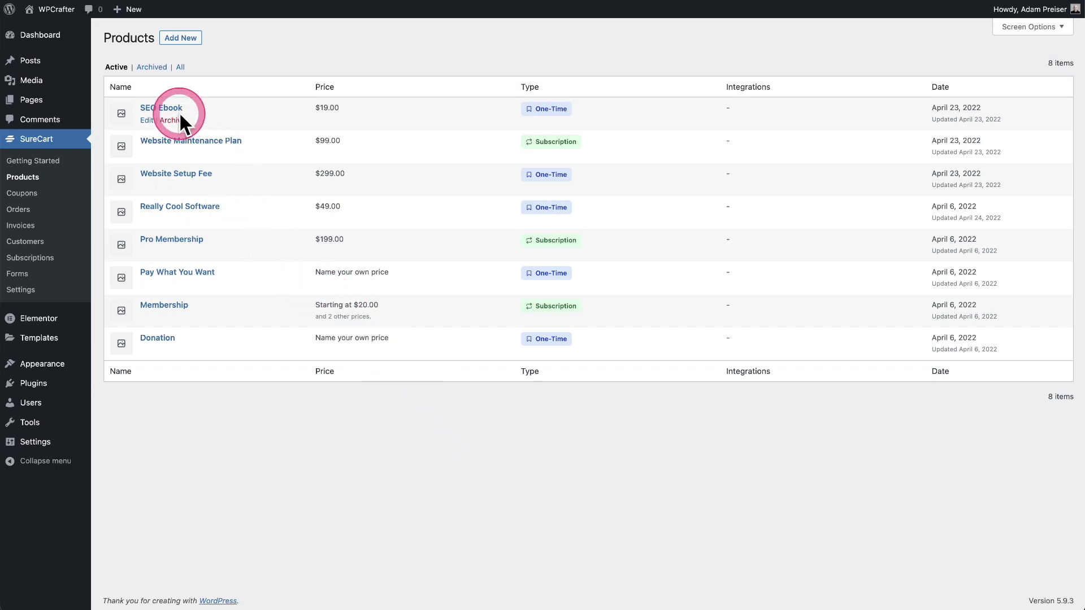
Step: Open the SEO Ebook product, add a new integration, and list the LearnDash Course and Change WordPress User Role types
click(174, 110)
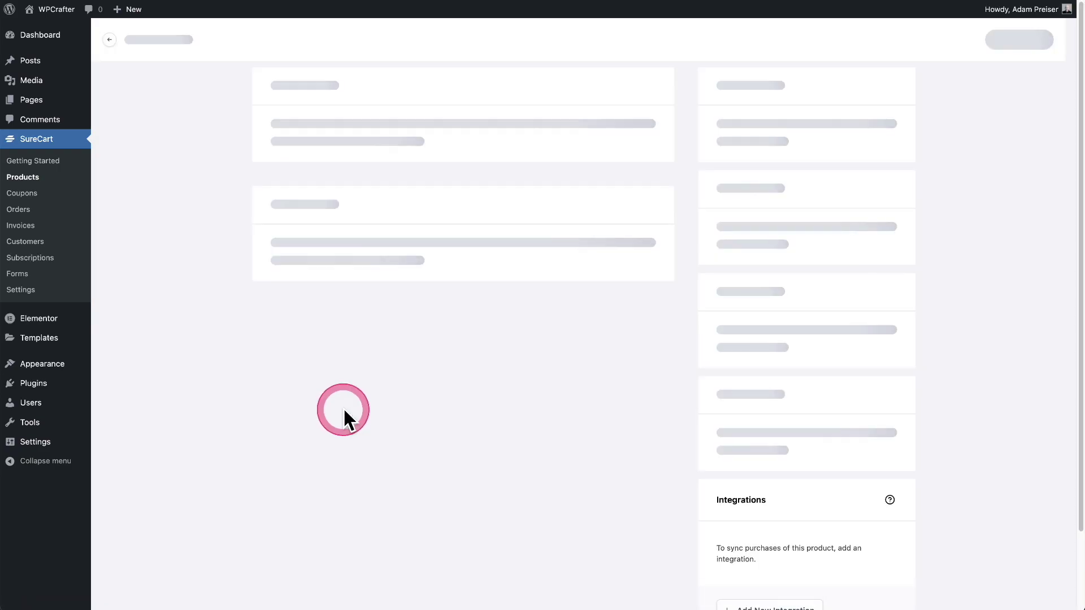
scroll(670, 366, down, 4)
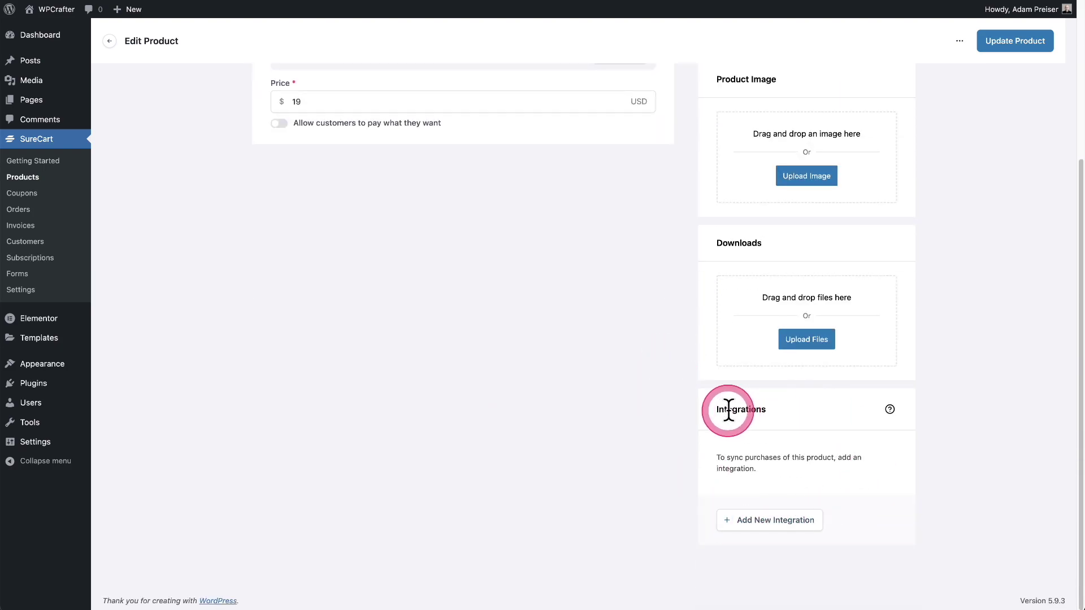
click(768, 523)
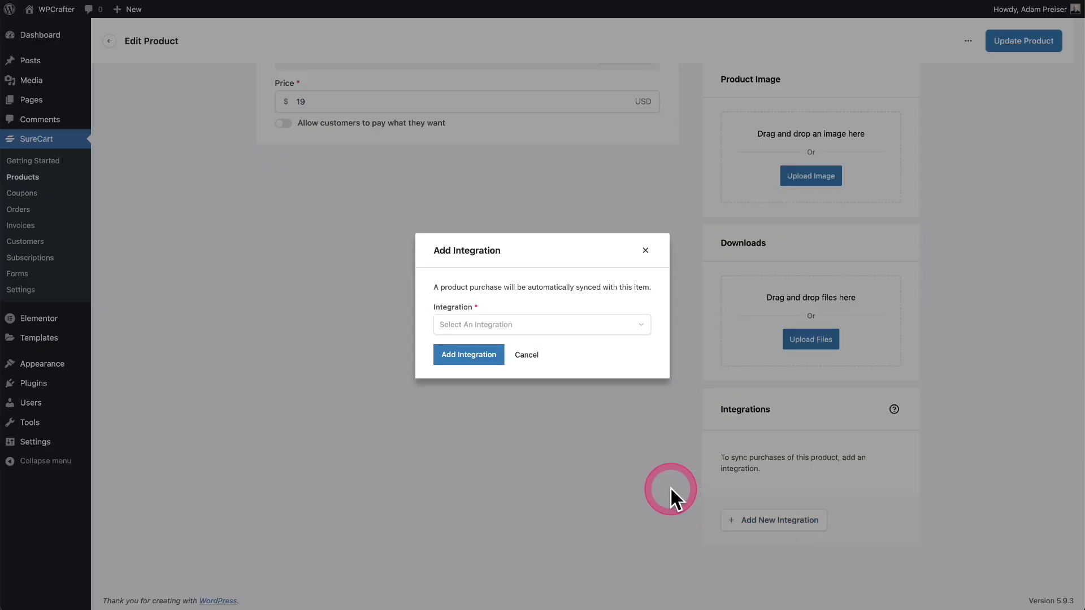
click(638, 332)
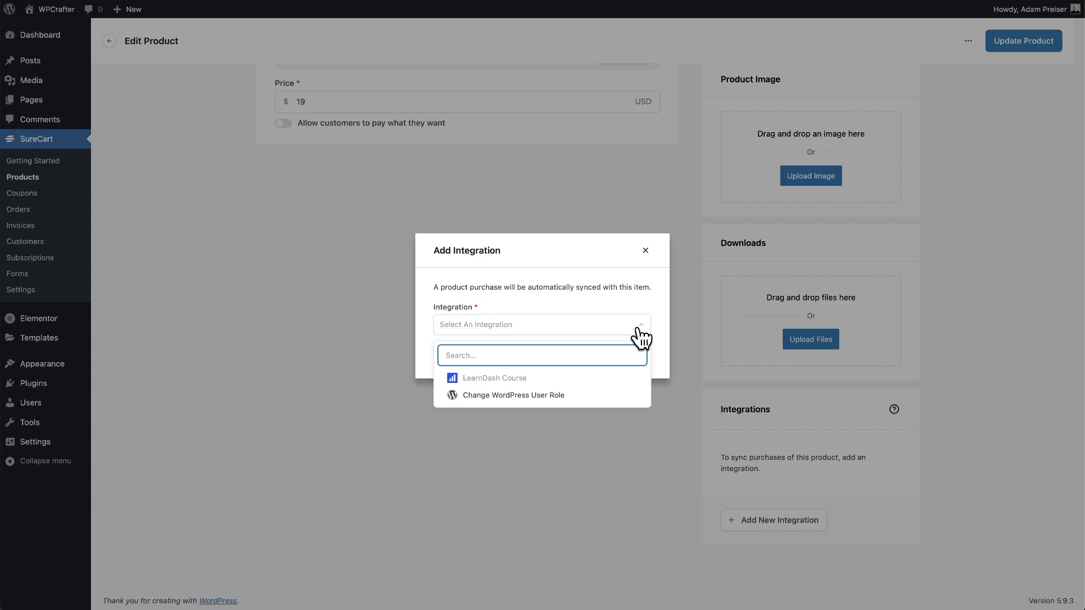
drag(639, 331, 588, 400)
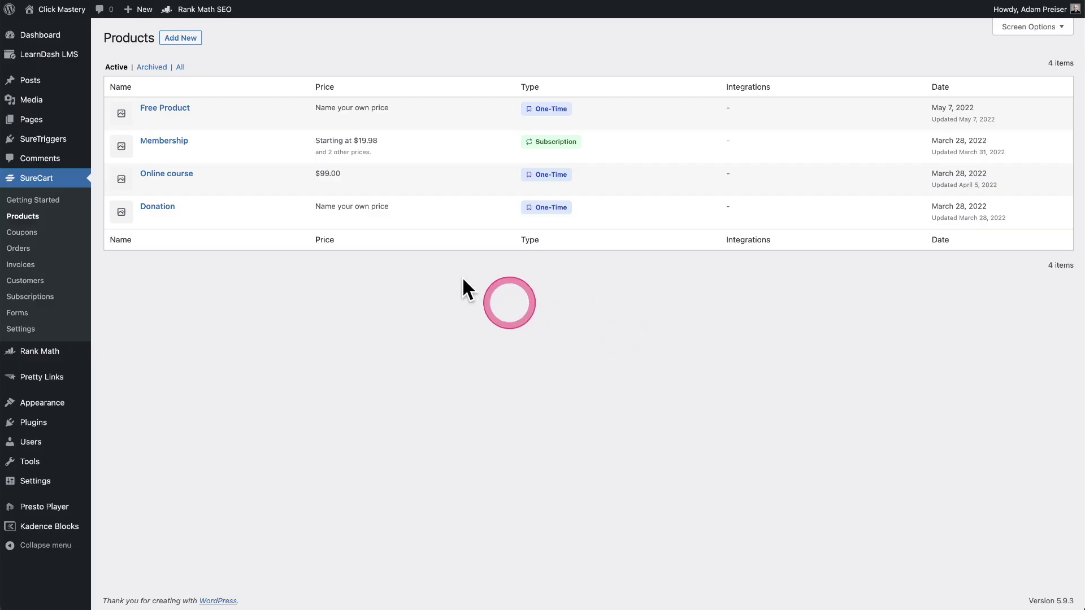
Step: Open the Online course product for editing and scroll to its Integrations panel
click(46, 55)
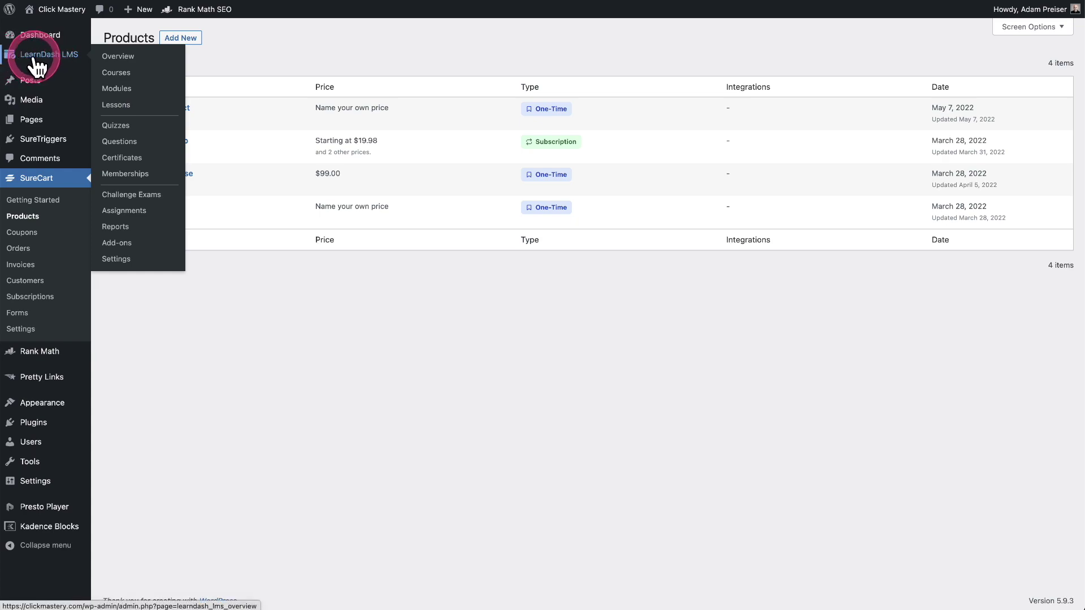
click(354, 80)
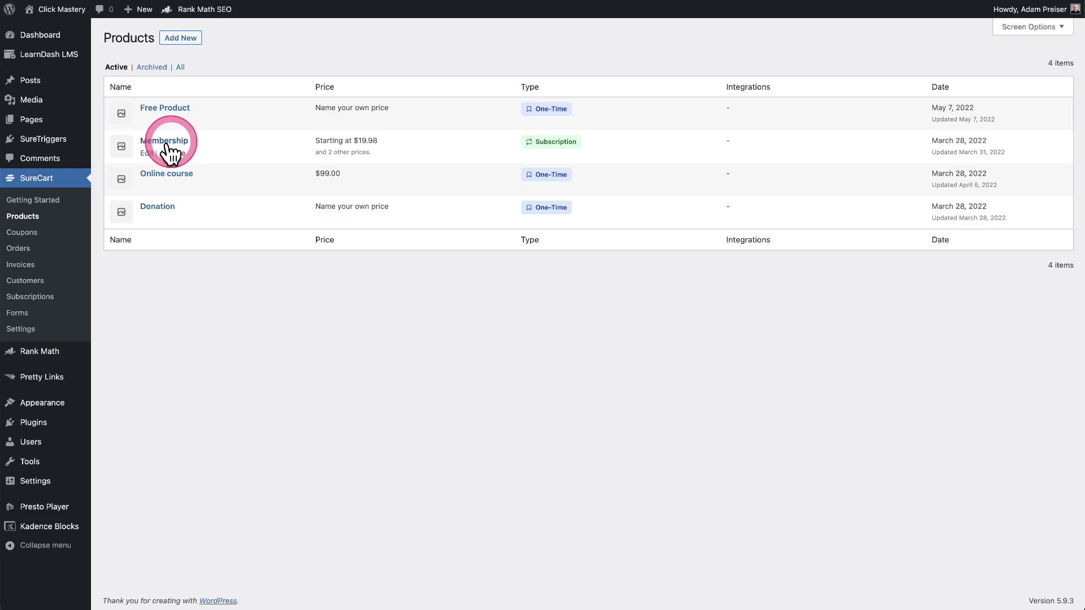
click(166, 174)
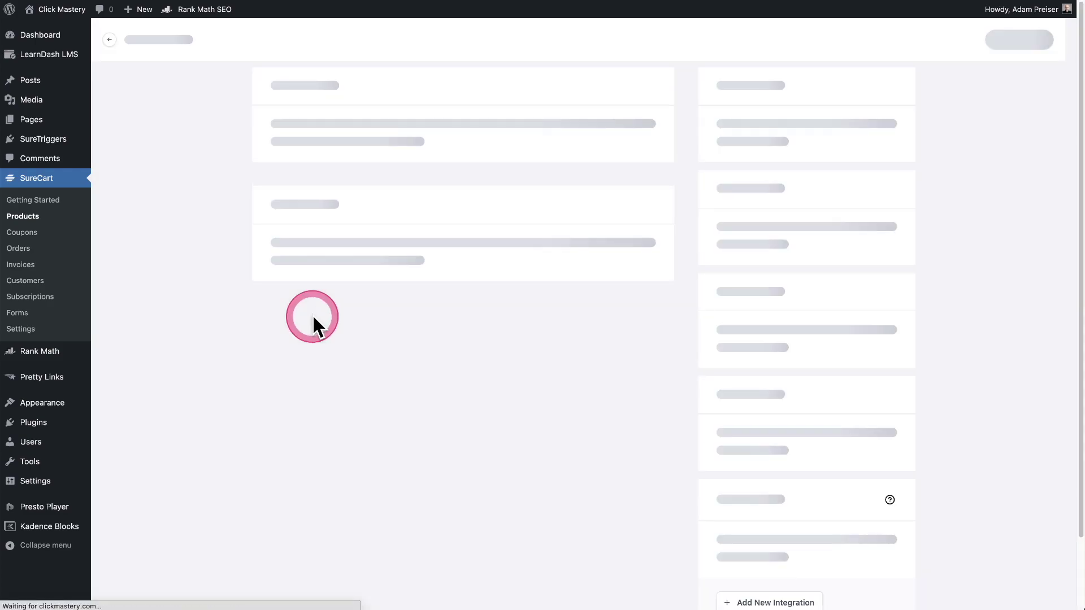
scroll(624, 348, down, 4)
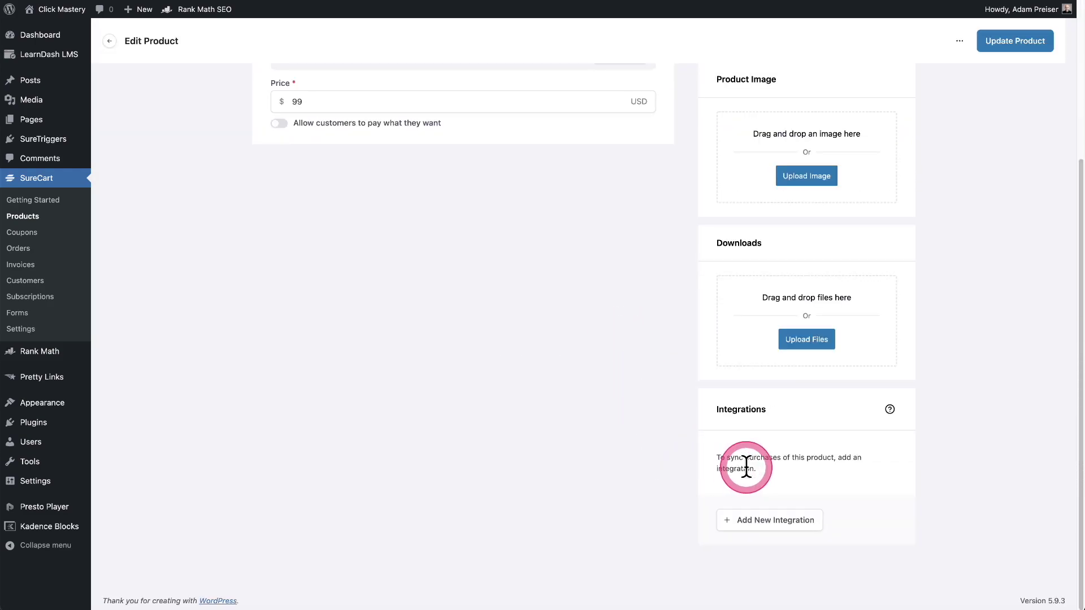
Step: Add a LearnDash Course integration granting access to the Creating Courses course
click(757, 520)
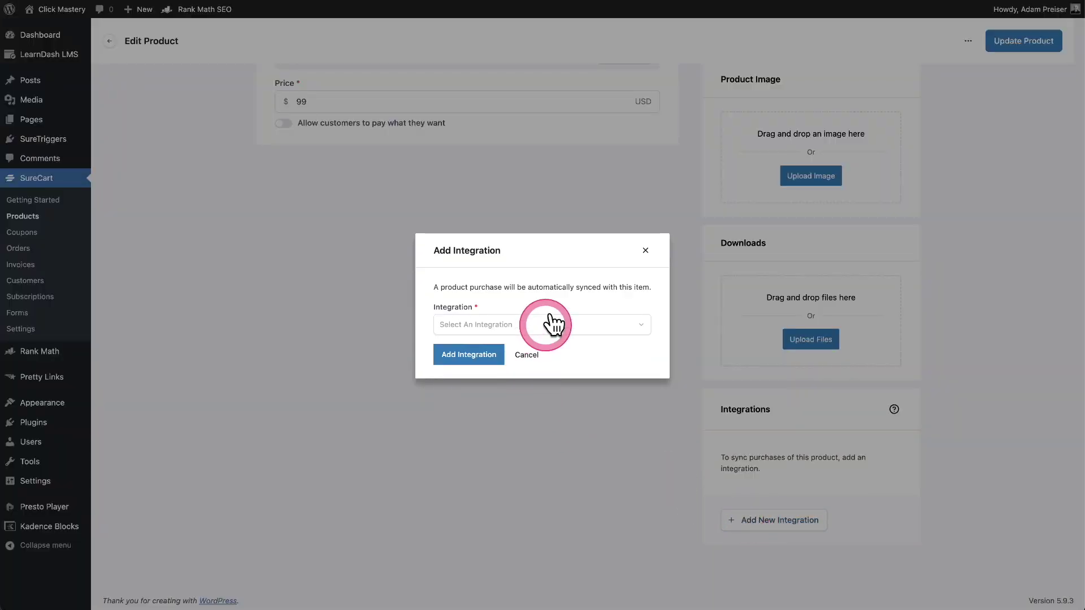
click(564, 332)
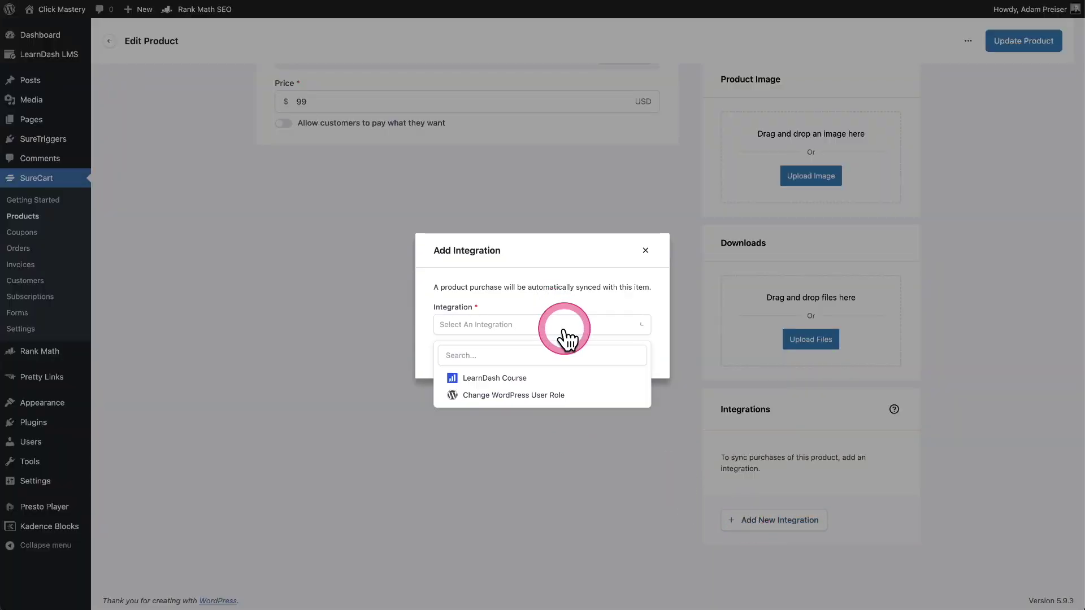
click(594, 378)
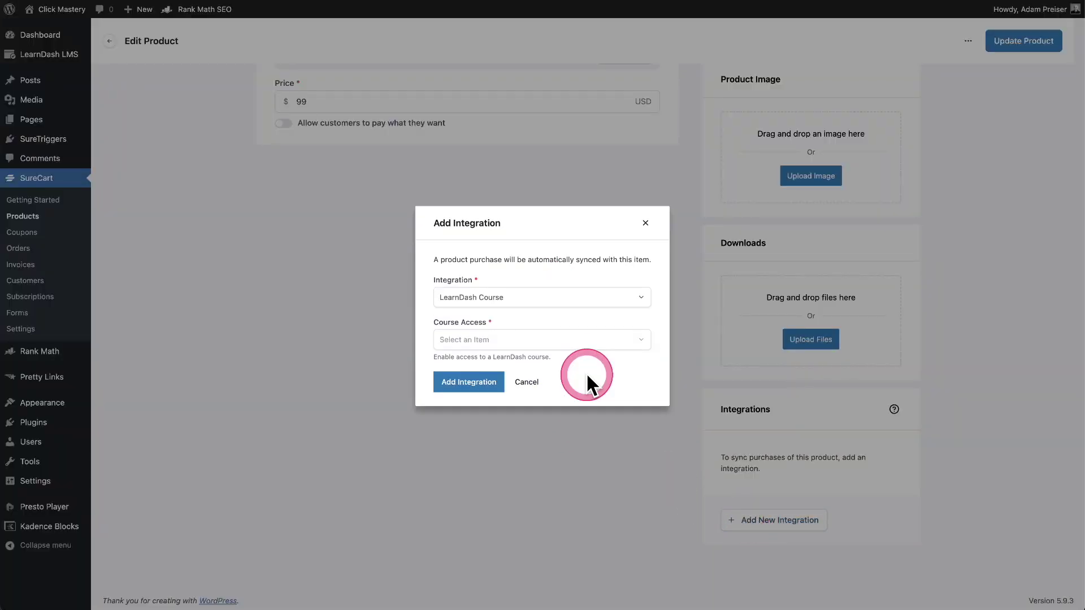
click(593, 334)
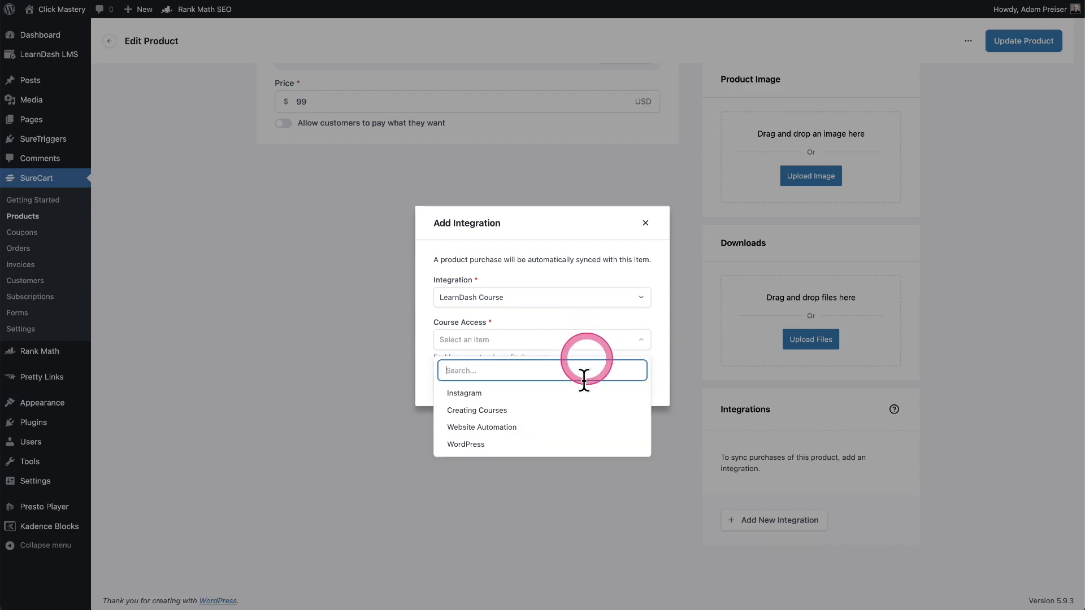
click(572, 411)
click(466, 383)
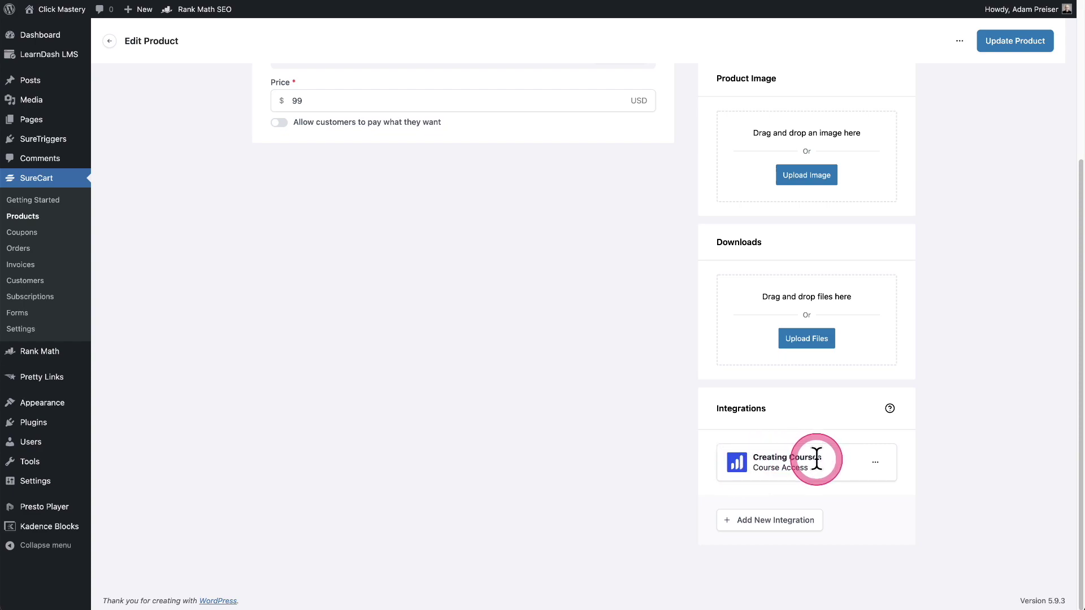
Step: Add a second LearnDash Course integration with Course Access set to the WordPress course
click(763, 520)
click(573, 331)
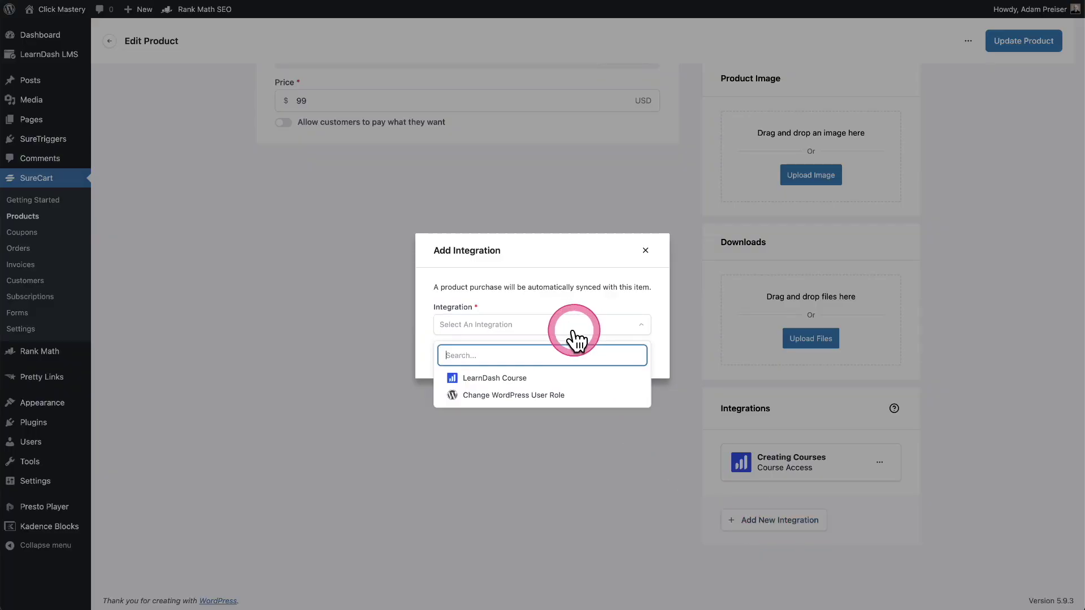
click(530, 378)
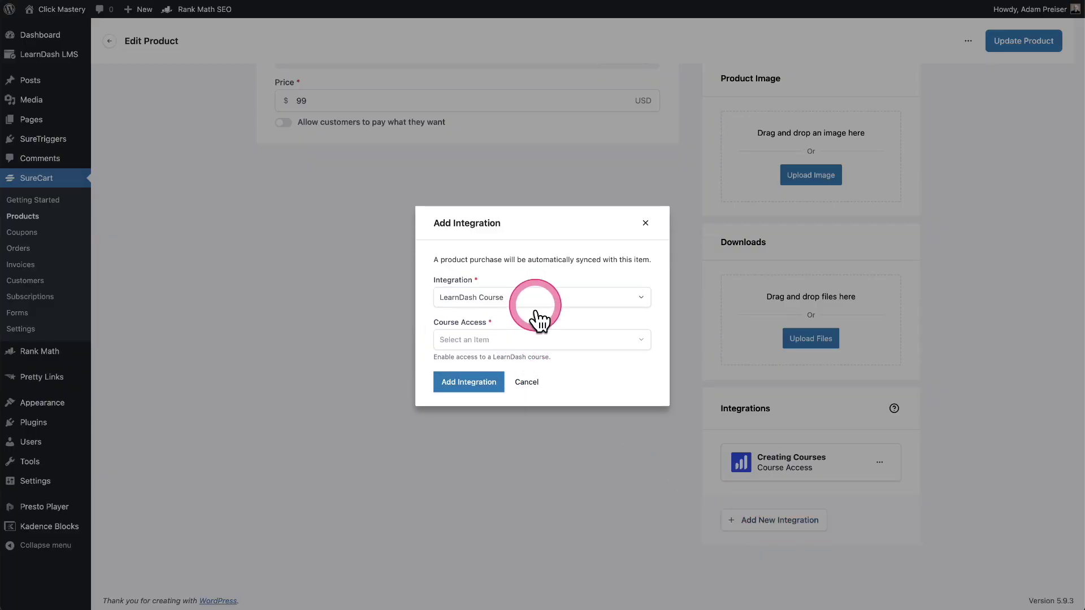
click(543, 340)
click(547, 442)
click(484, 385)
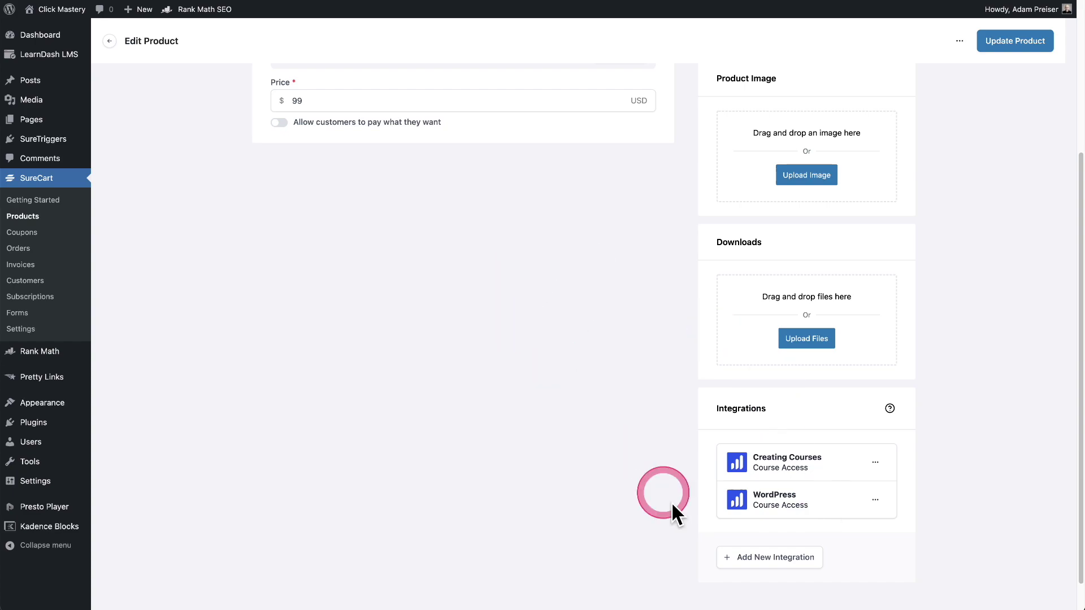
Step: Add a Change WordPress User Role integration that sets buyers to Group Leader
click(782, 565)
click(588, 331)
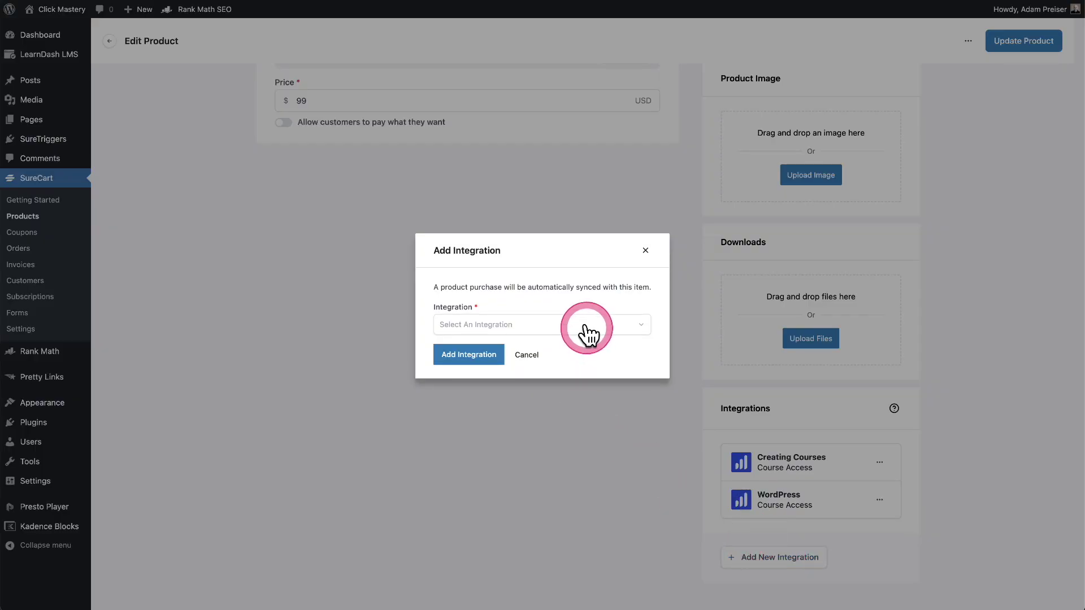
click(551, 396)
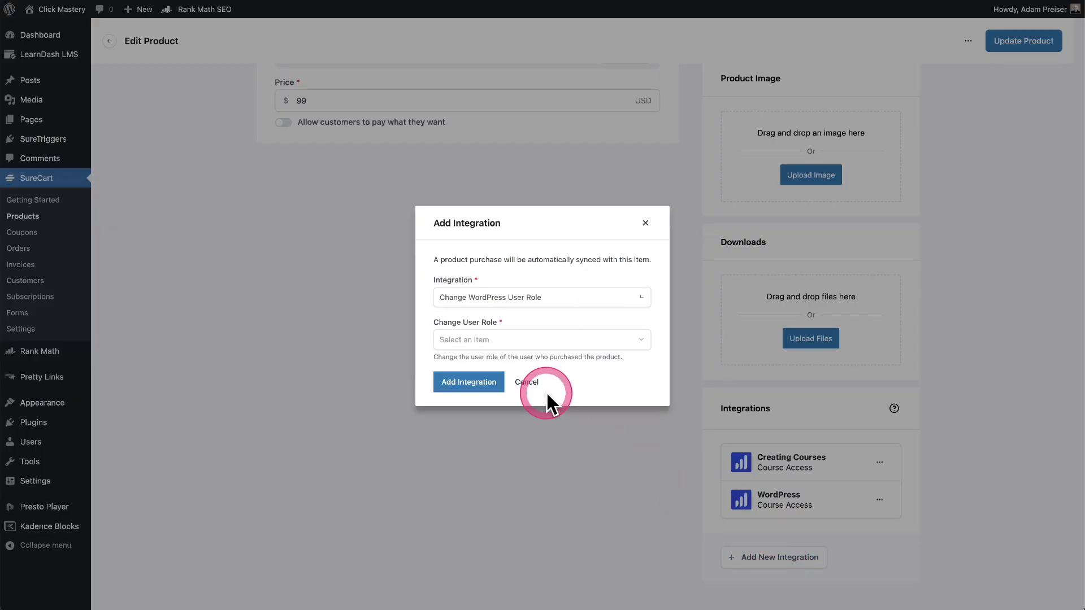
click(564, 342)
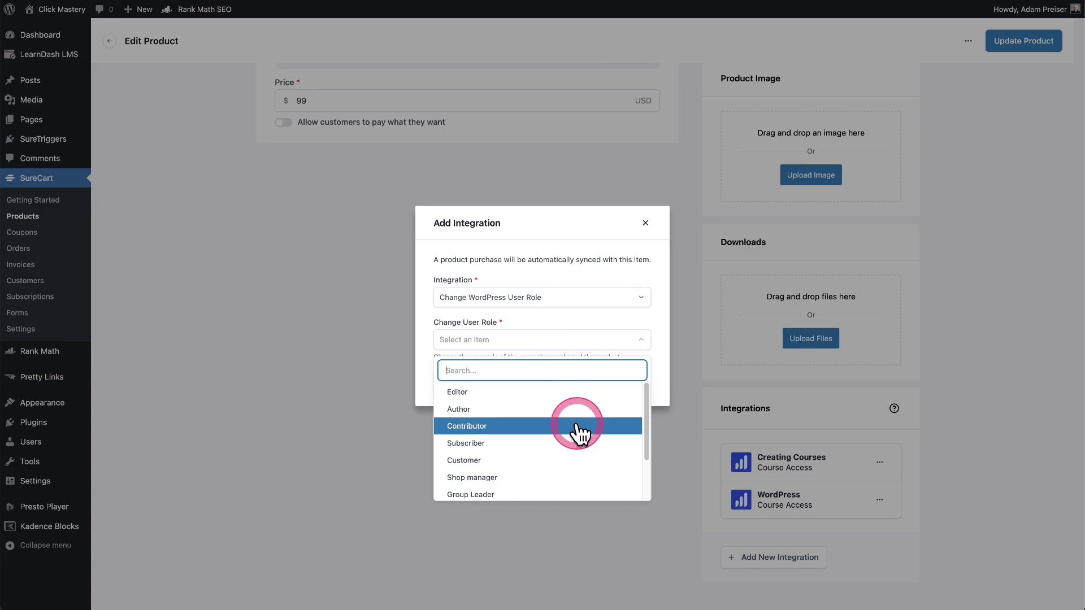
scroll(579, 432, down, 2)
scroll(577, 450, up, 2)
scroll(577, 451, down, 1)
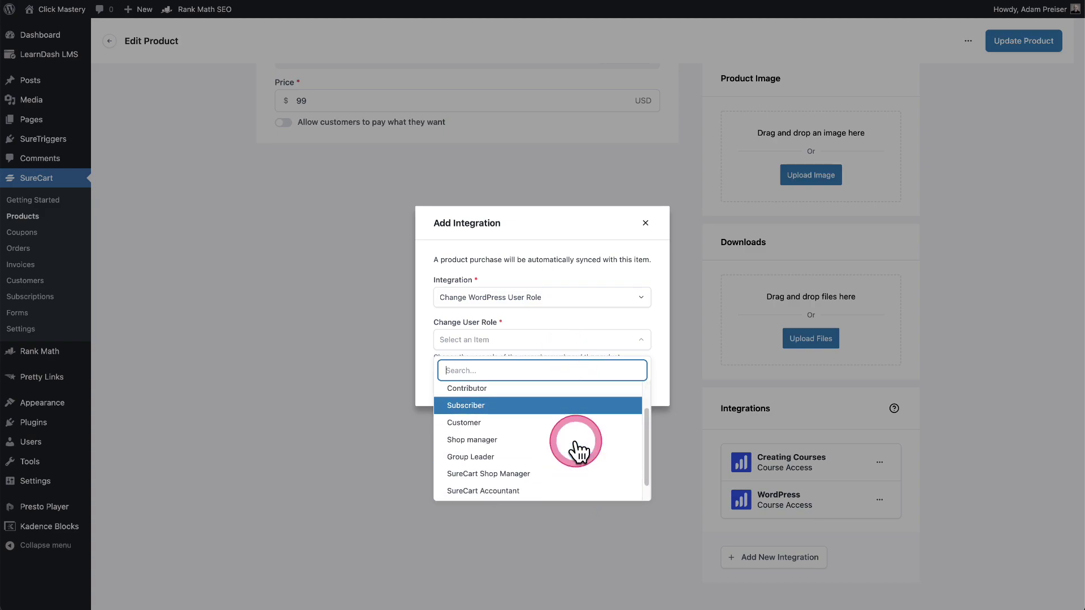
click(528, 457)
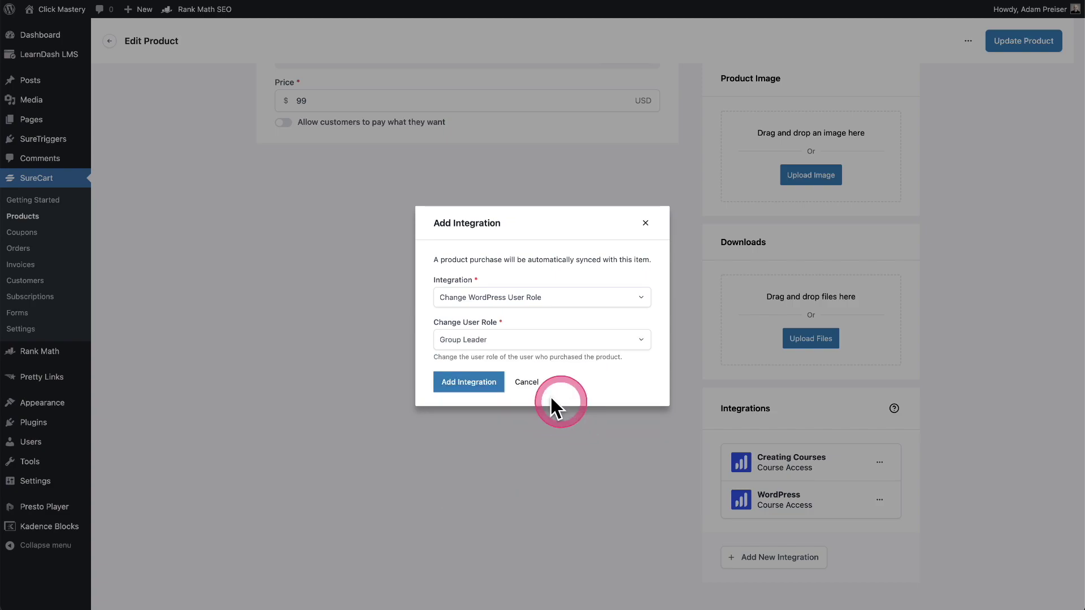
click(476, 383)
scroll(529, 392, down, 2)
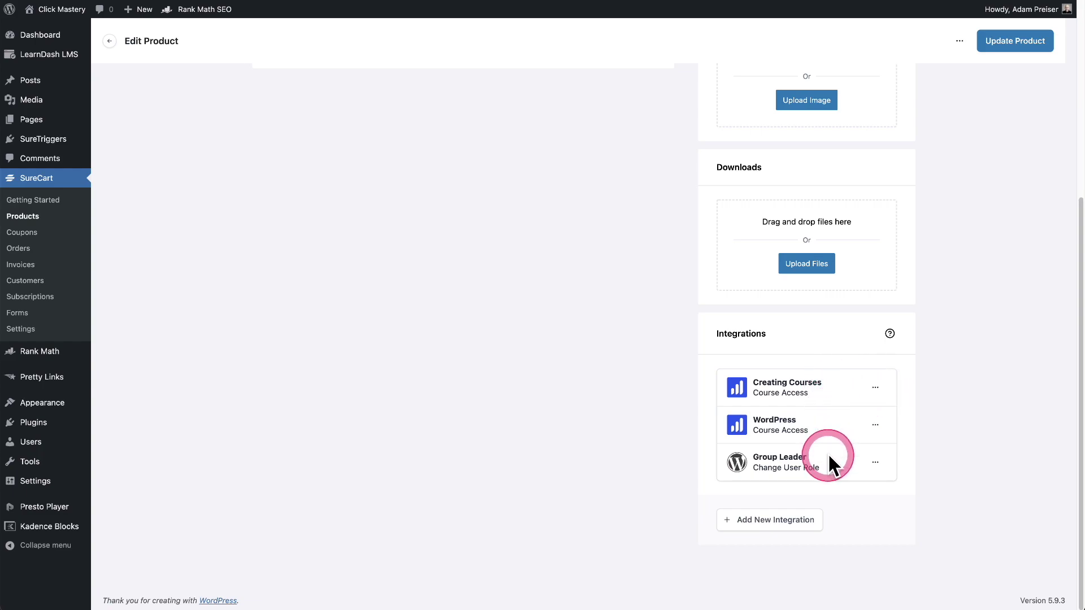
Step: Delete the Change WordPress User Role (Group Leader) integration row
click(875, 462)
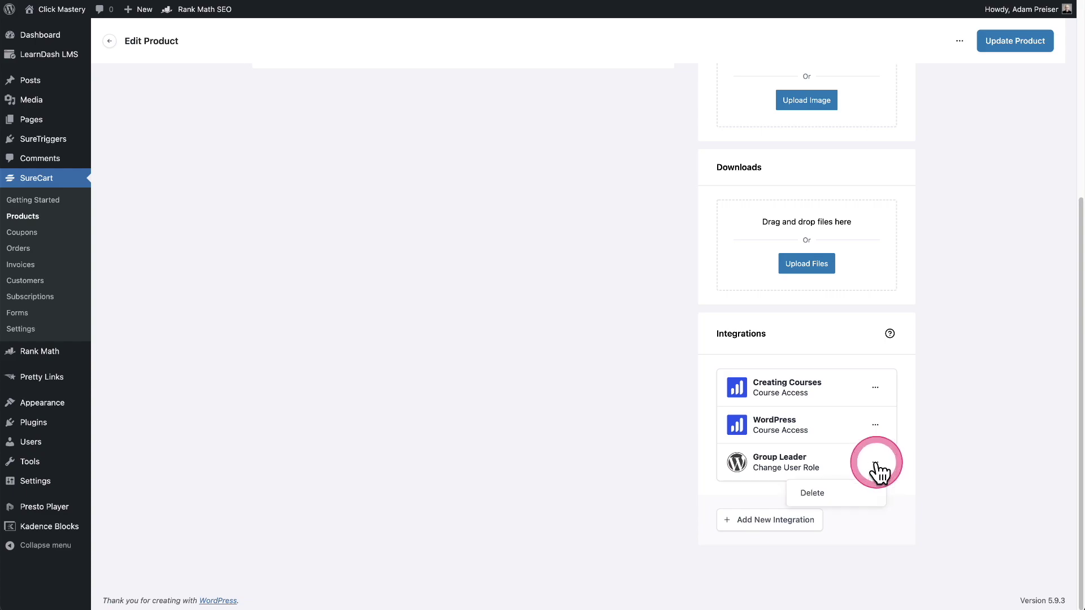
click(842, 494)
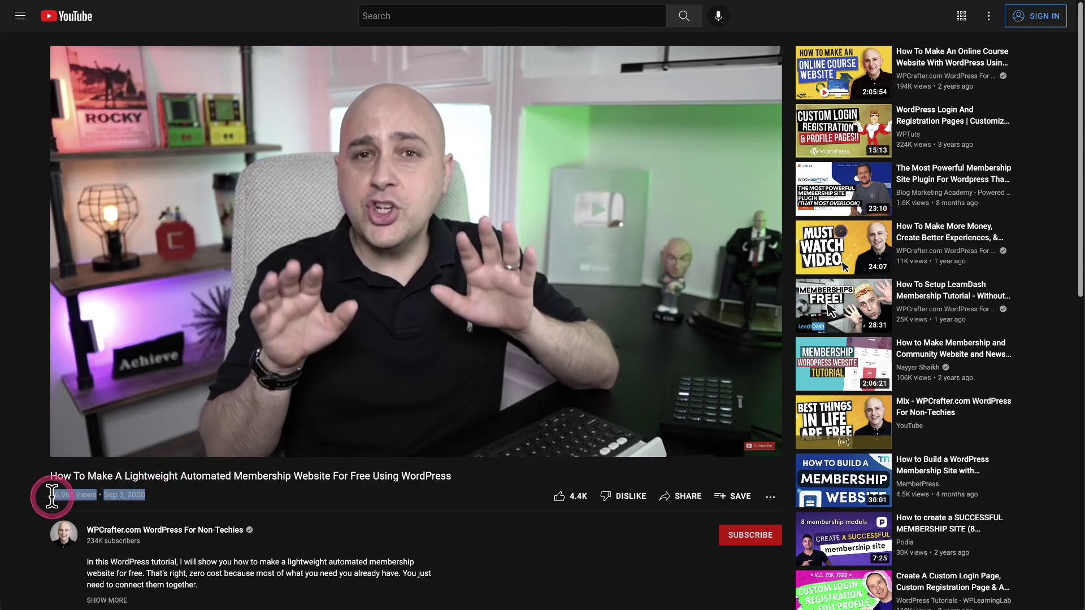
drag(50, 495, 205, 507)
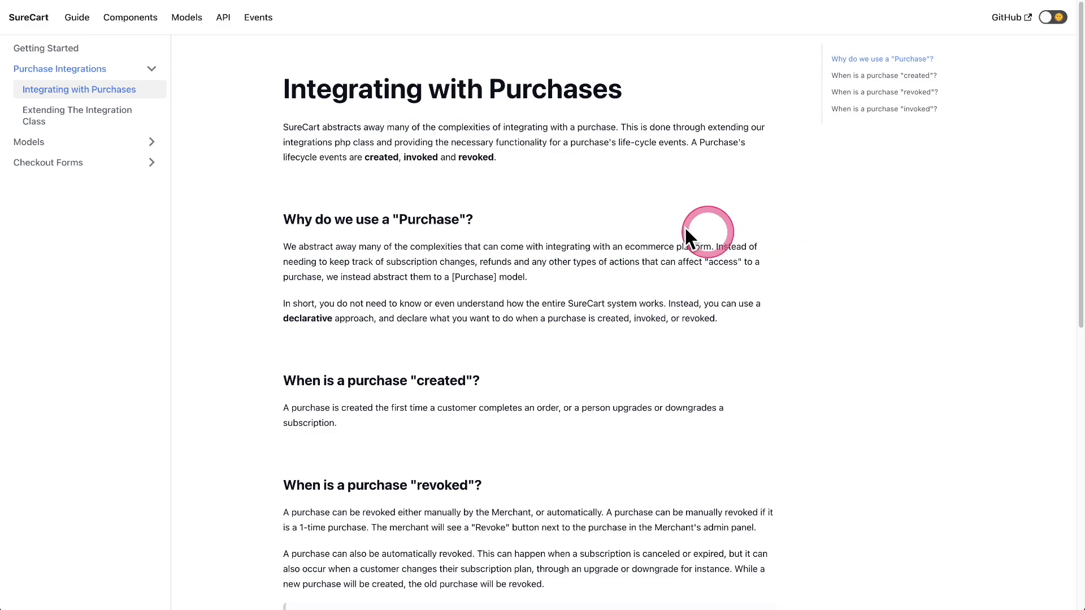
Step: Browse the developer docs and open the Extending The Integration Class guide
scroll(347, 319, down, 2)
scroll(346, 317, down, 3)
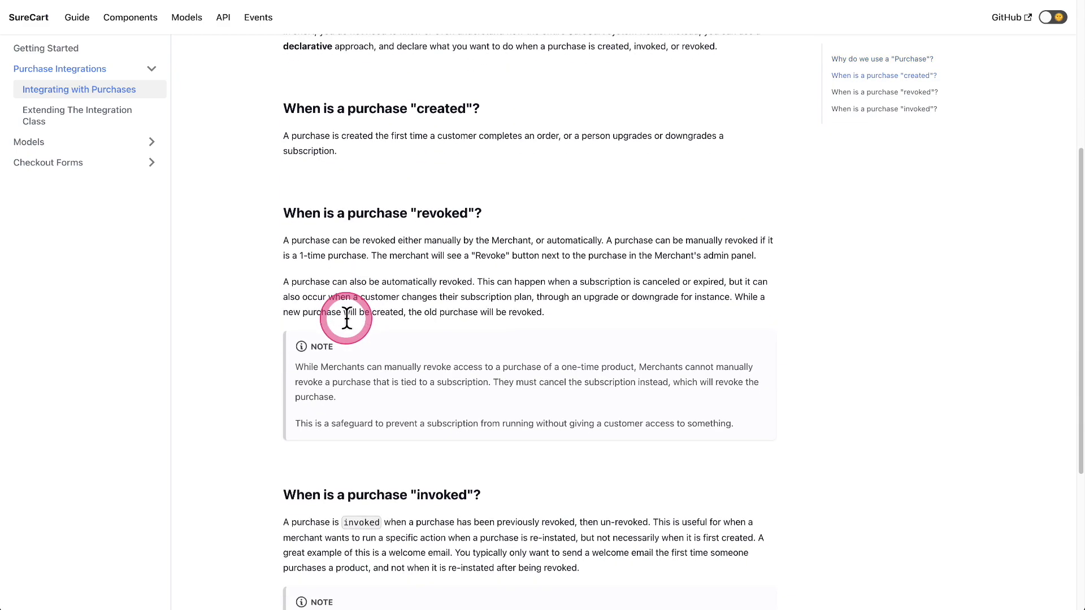
scroll(347, 315, down, 7)
scroll(348, 312, up, 12)
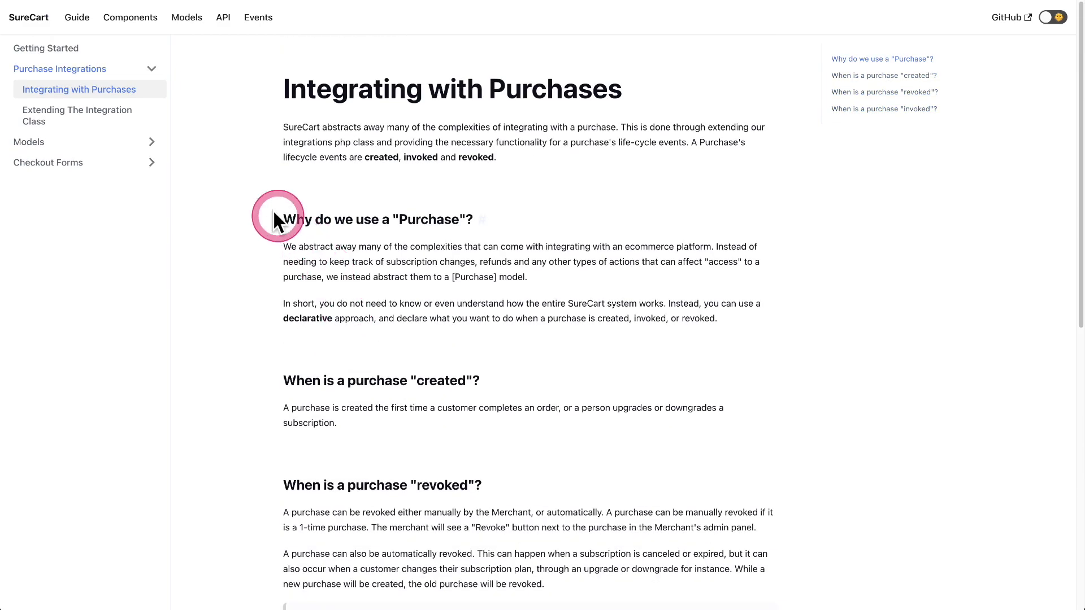
click(34, 117)
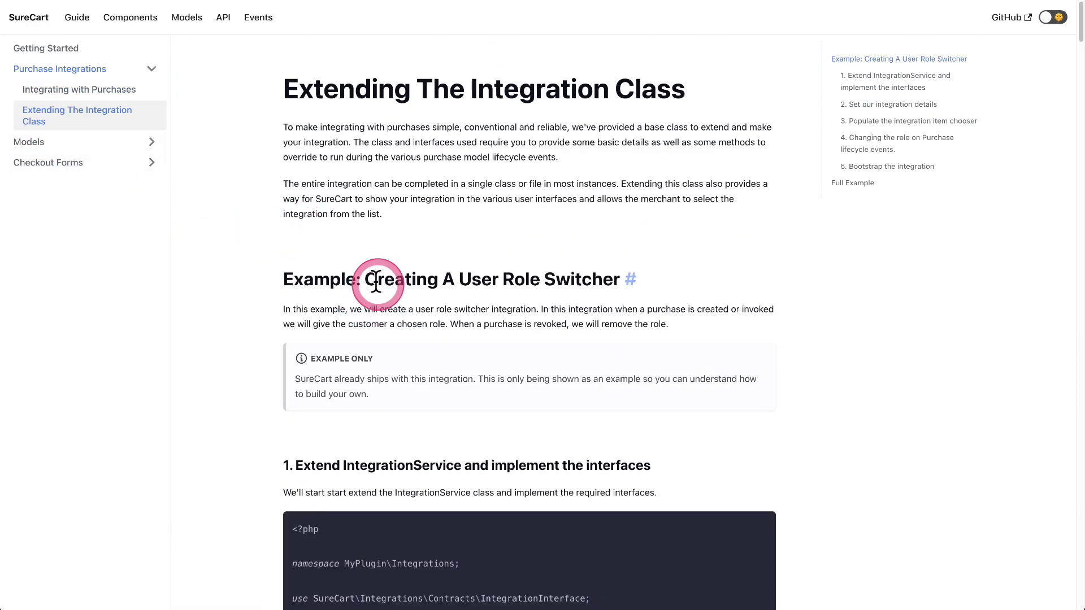
Step: Highlight the user role switcher example heading and read through its example code
drag(364, 279, 618, 281)
scroll(758, 281, down, 11)
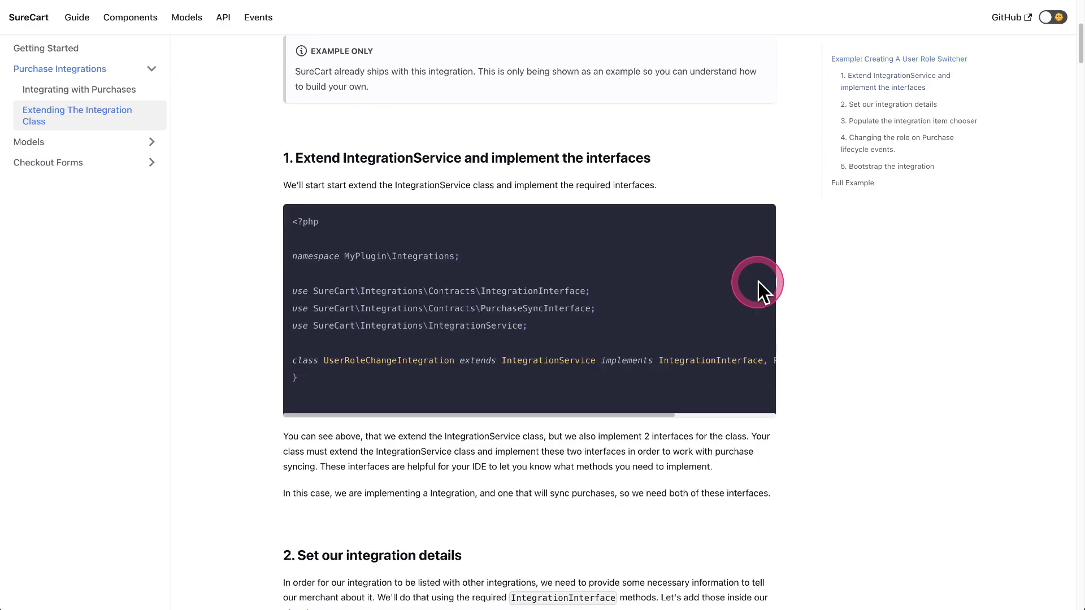
scroll(758, 281, down, 9)
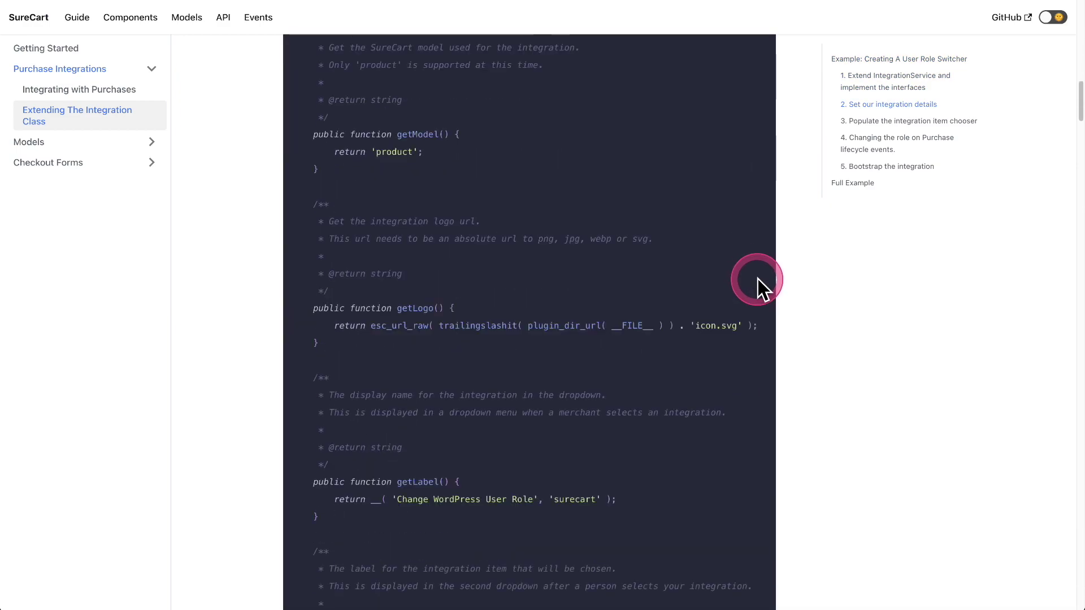
scroll(758, 279, up, 15)
scroll(757, 279, up, 6)
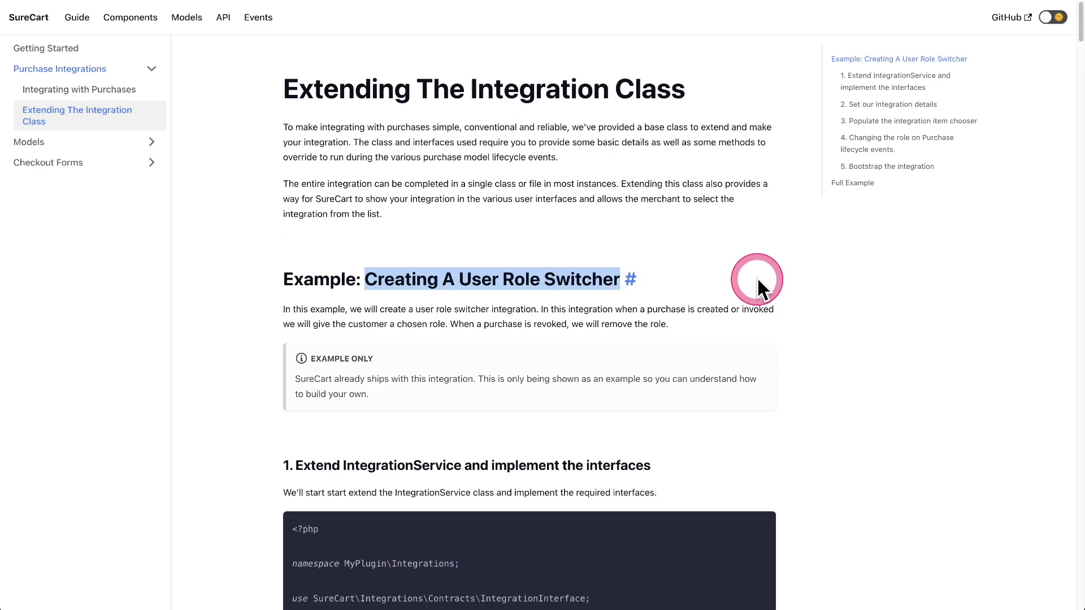
click(757, 277)
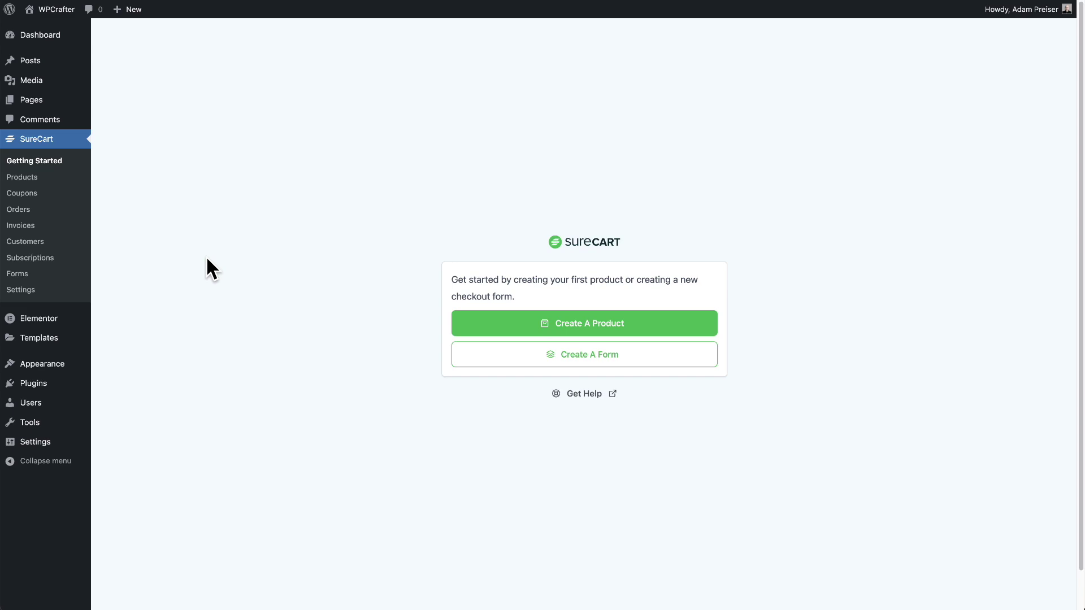
Step: Go to SureCart Settings and show the Advanced page with its beta features
click(36, 291)
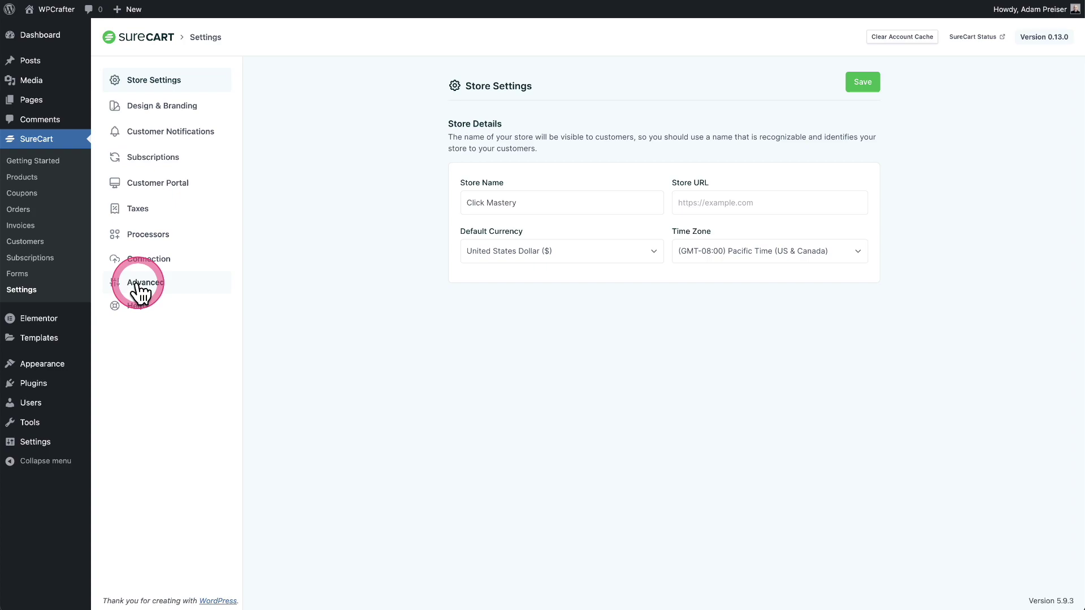
click(139, 286)
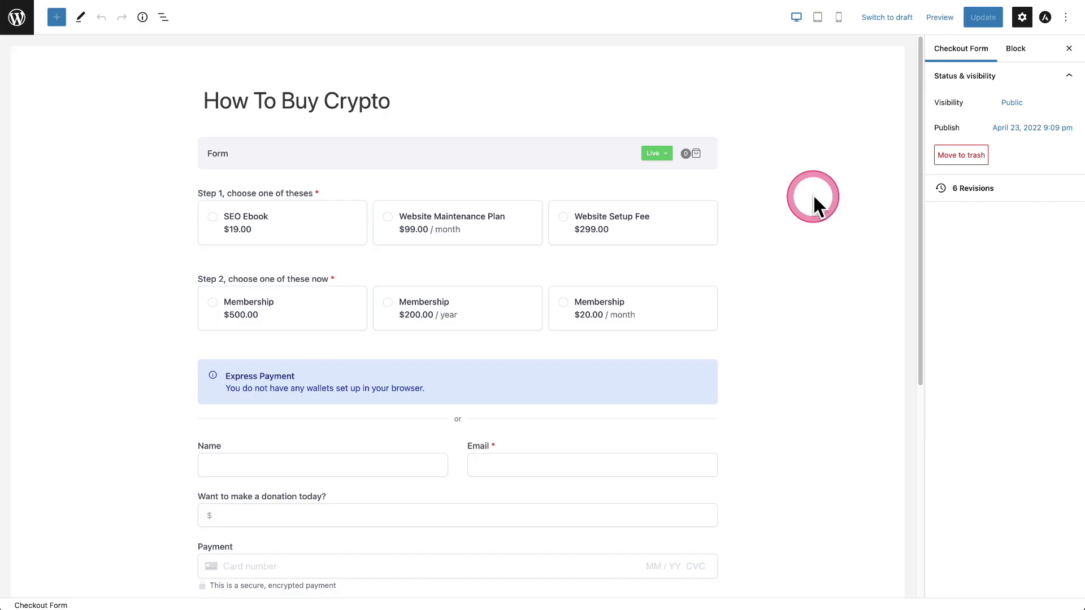
scroll(812, 194, down, 5)
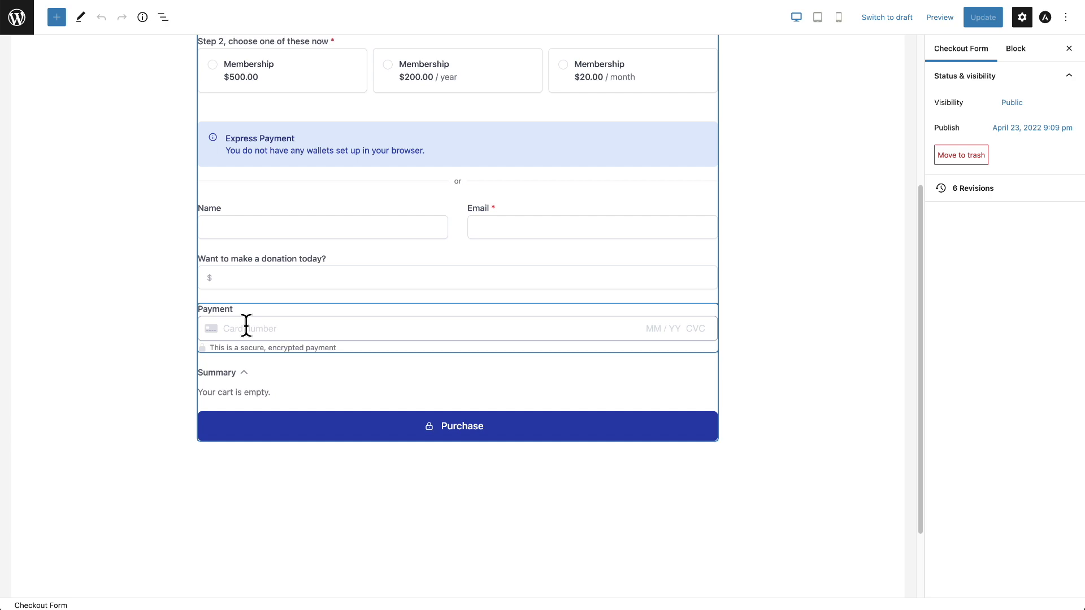
drag(221, 329, 726, 343)
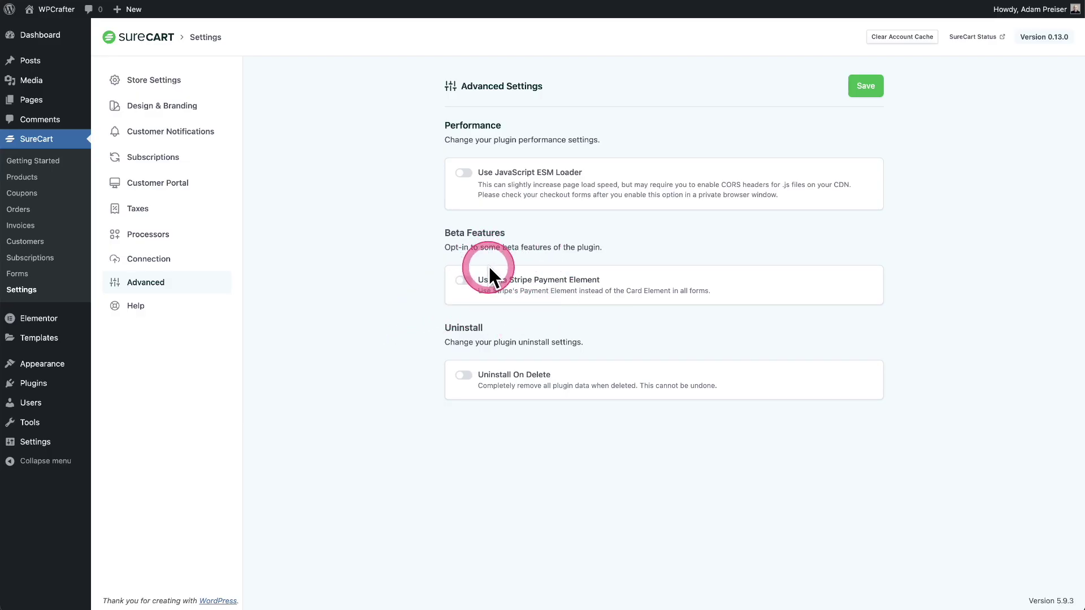
Step: Enable Use the Stripe Payment Element and review the checkout form's separate card fields
click(462, 281)
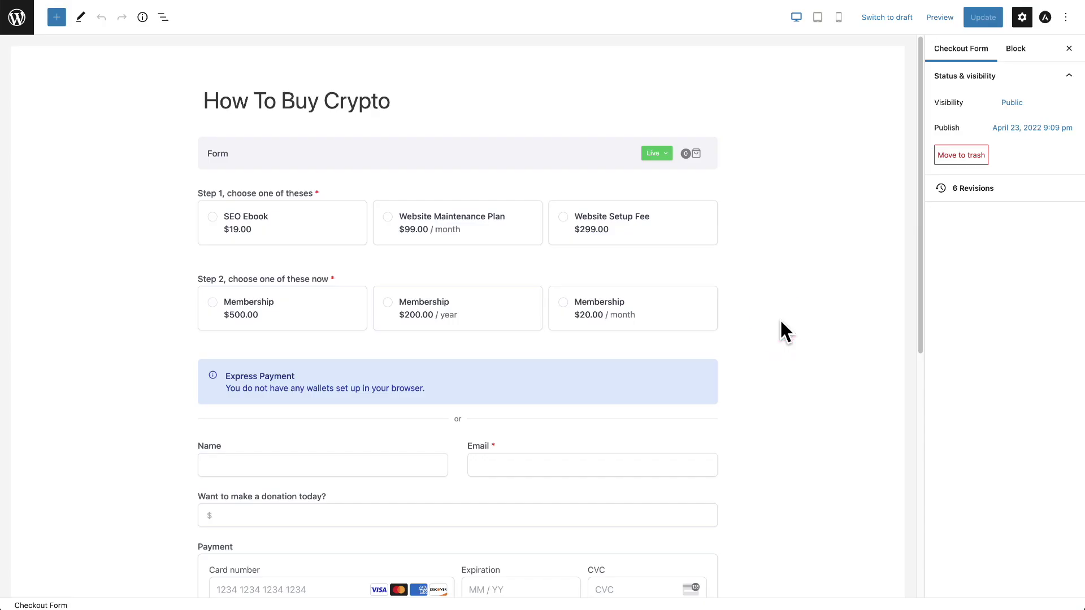
scroll(781, 322, down, 3)
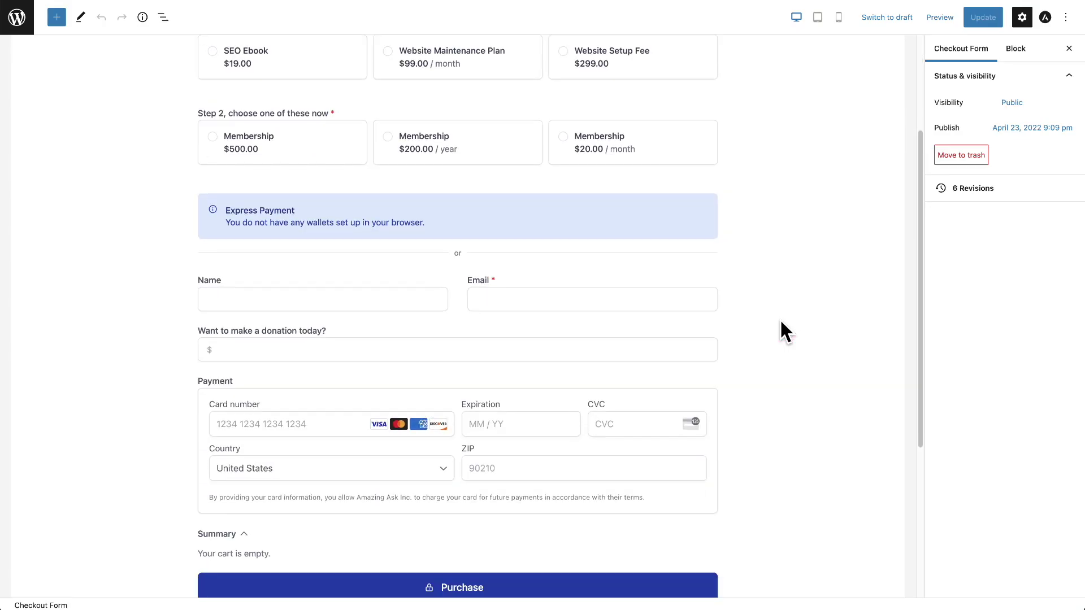
scroll(781, 322, down, 2)
click(780, 319)
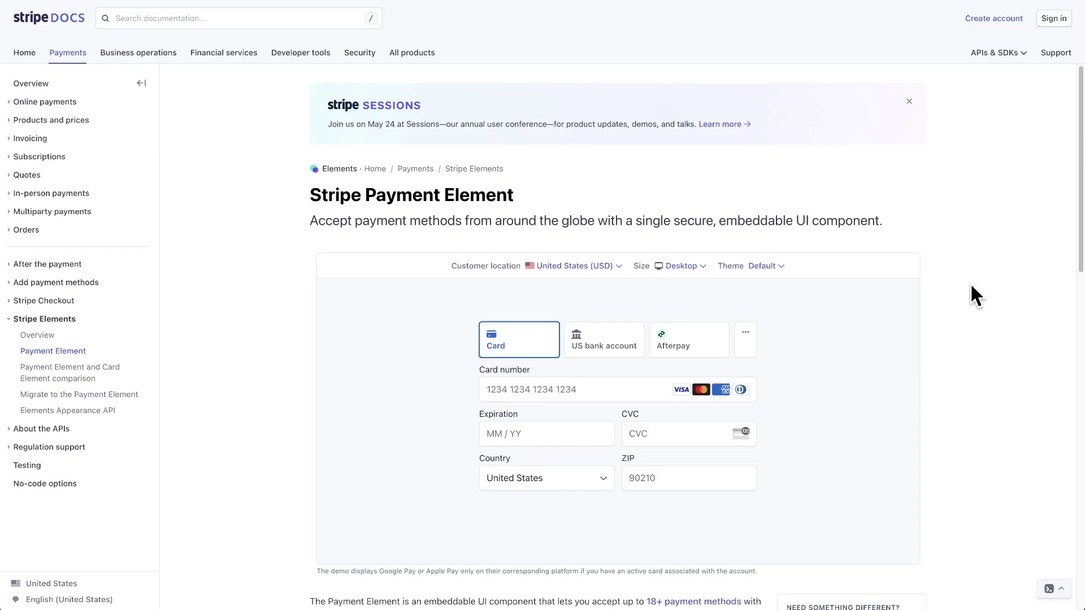
scroll(972, 288, down, 2)
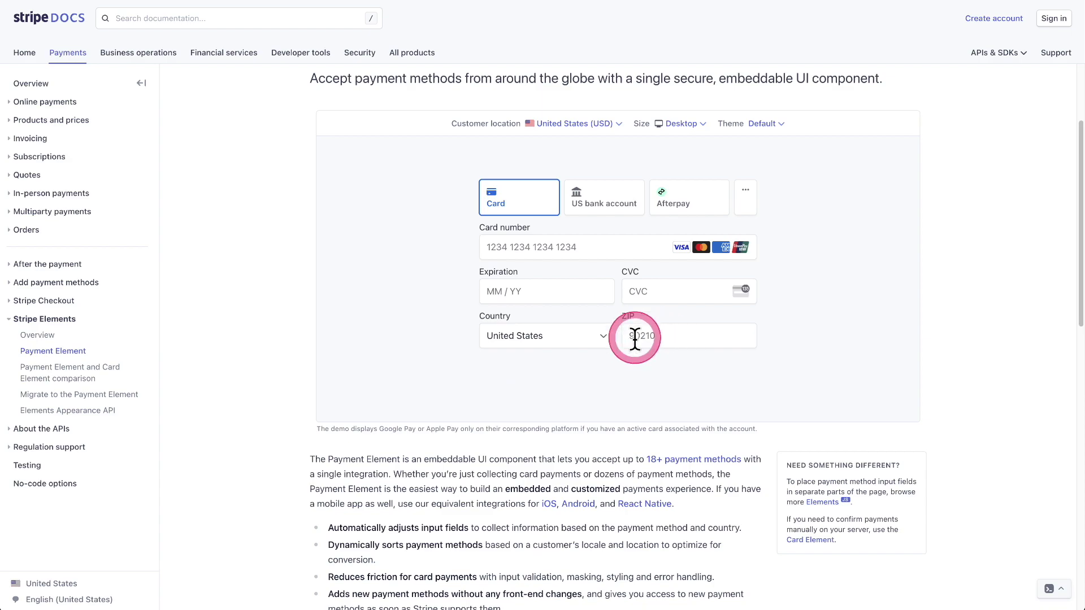
scroll(652, 344, up, 3)
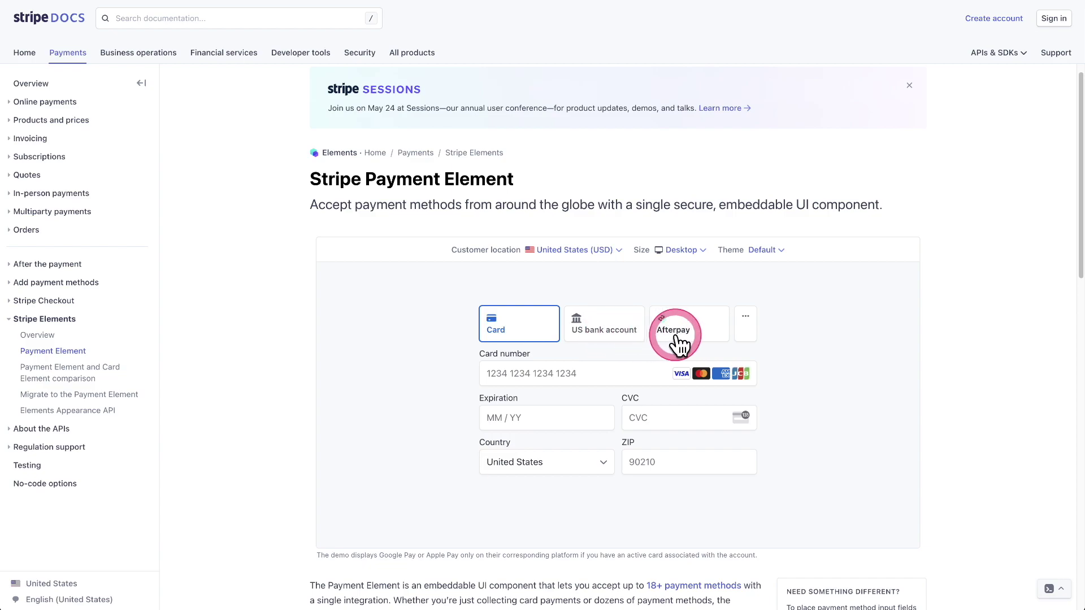
click(746, 320)
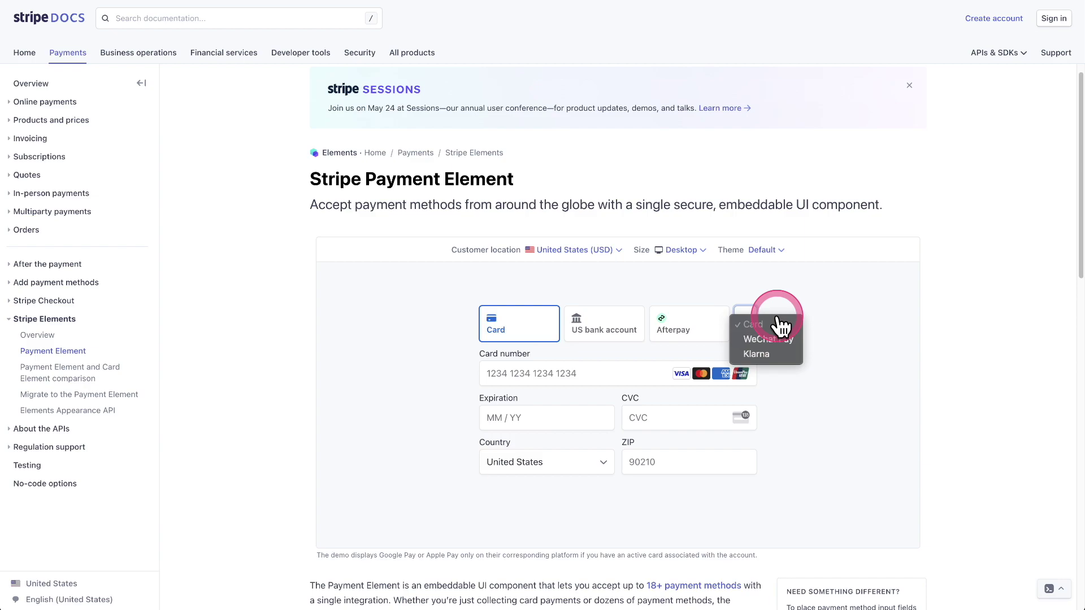
click(854, 308)
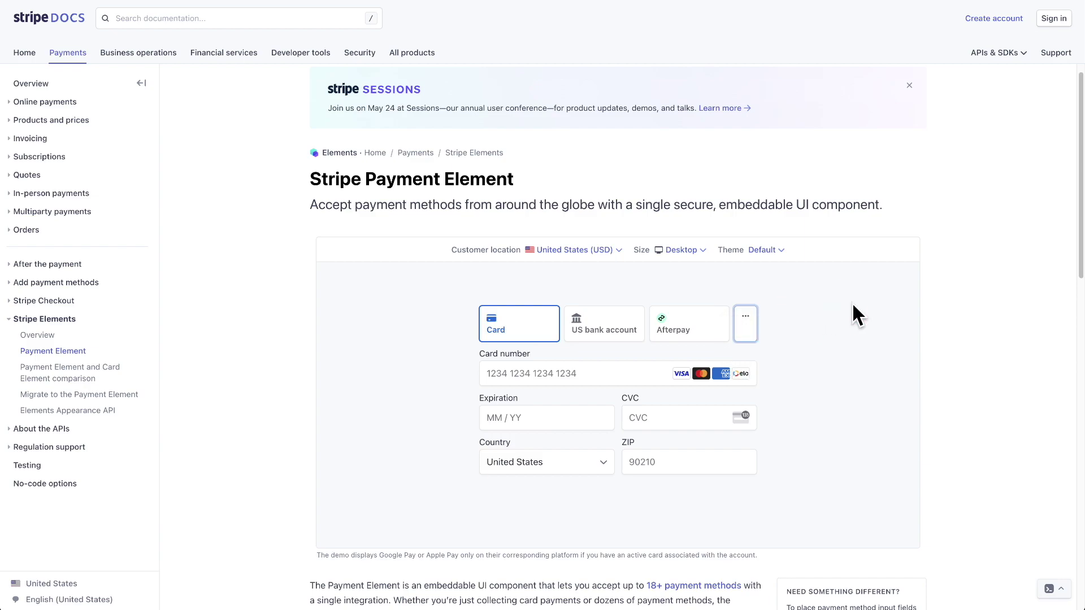
click(421, 339)
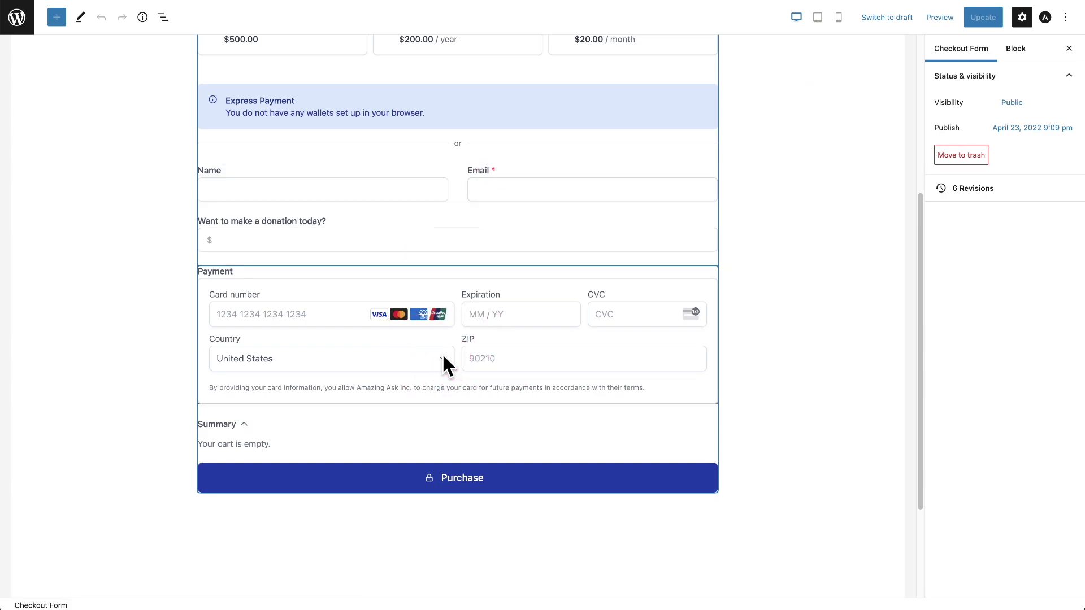
Step: Return to SureCart Settings > Advanced and switch off Use the Stripe Payment Element
click(18, 23)
click(135, 276)
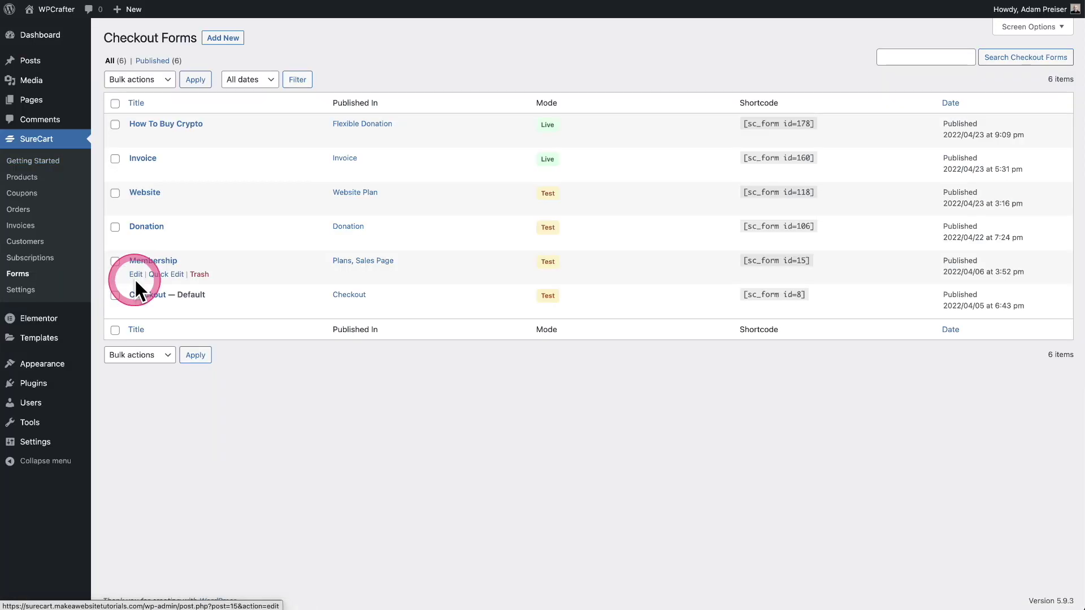
click(30, 289)
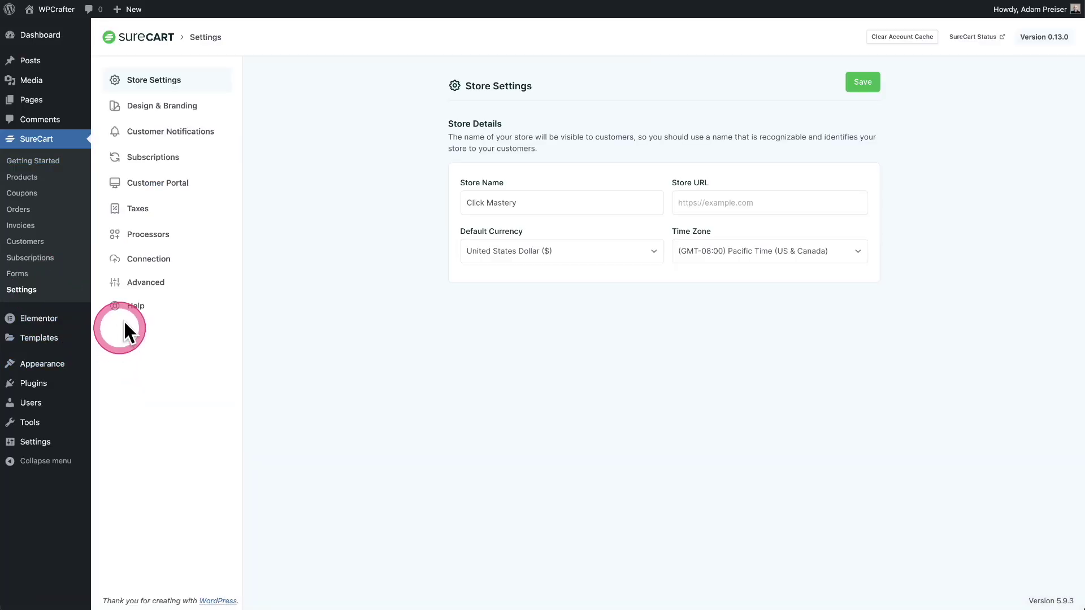
click(162, 292)
click(465, 283)
click(800, 165)
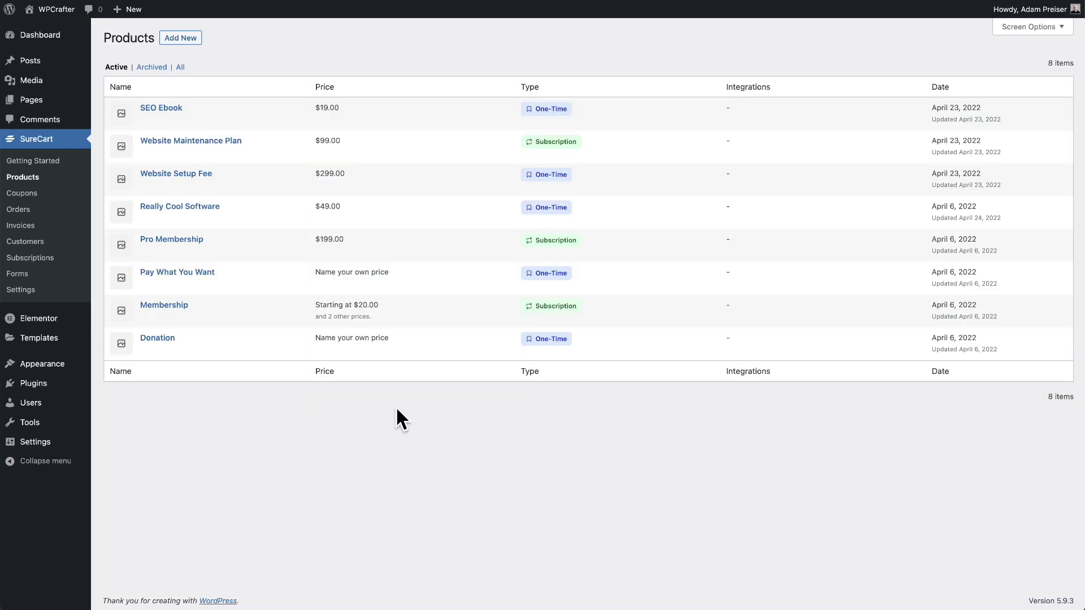
Step: From Products, open Membership and use Copy Buy Link on the $500.00 lifetime price
click(251, 199)
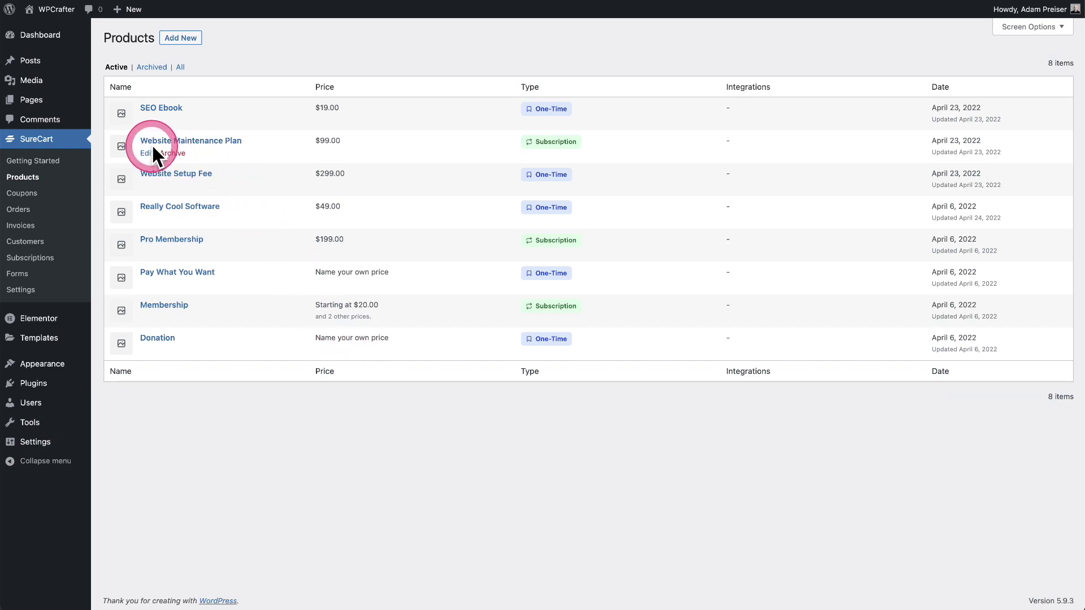
click(165, 306)
scroll(164, 293, down, 3)
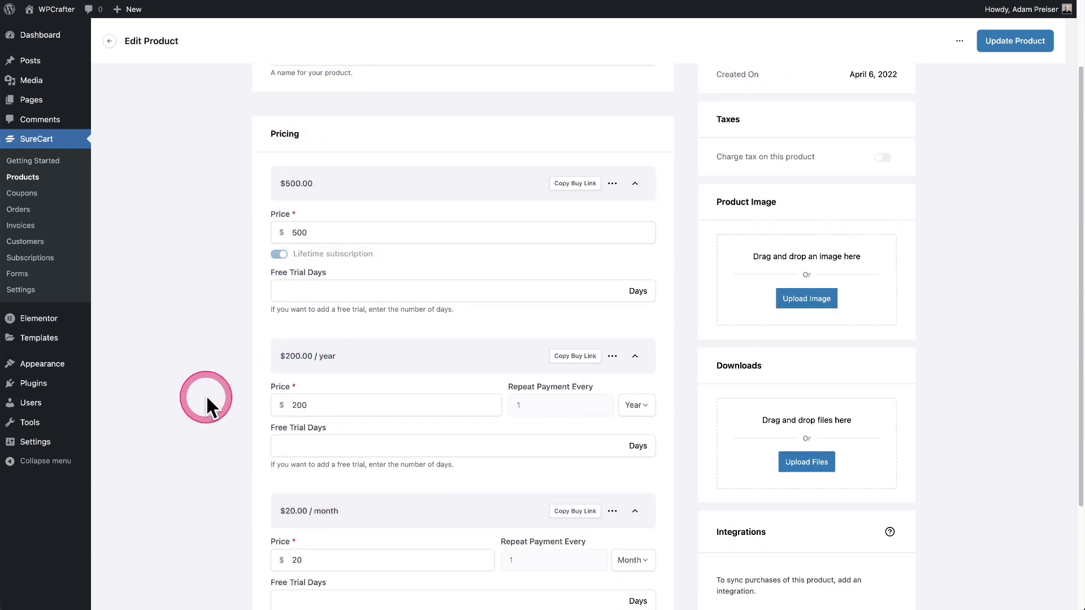
click(570, 189)
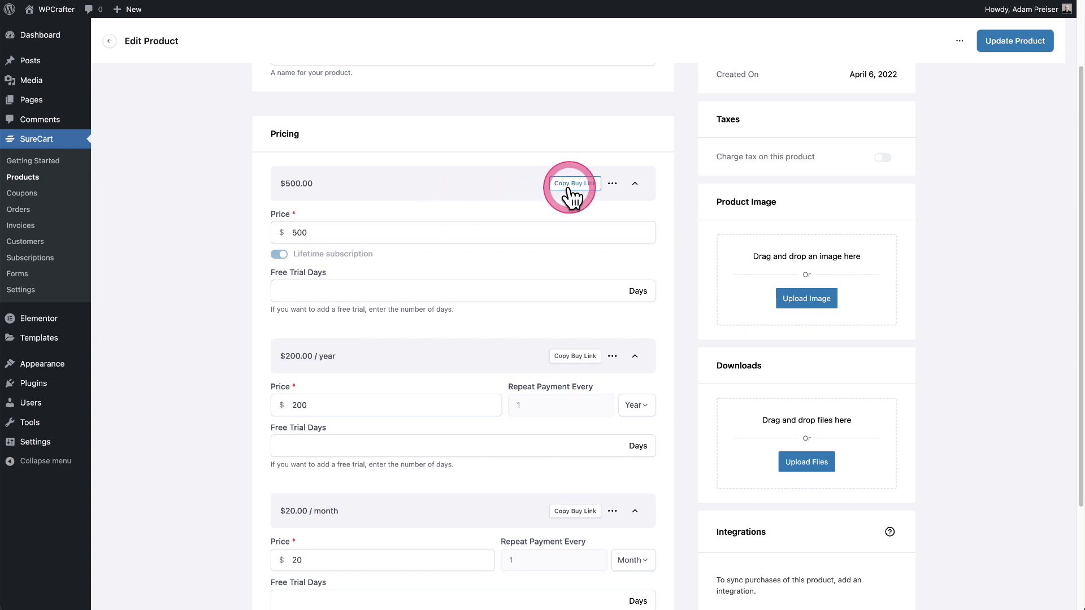